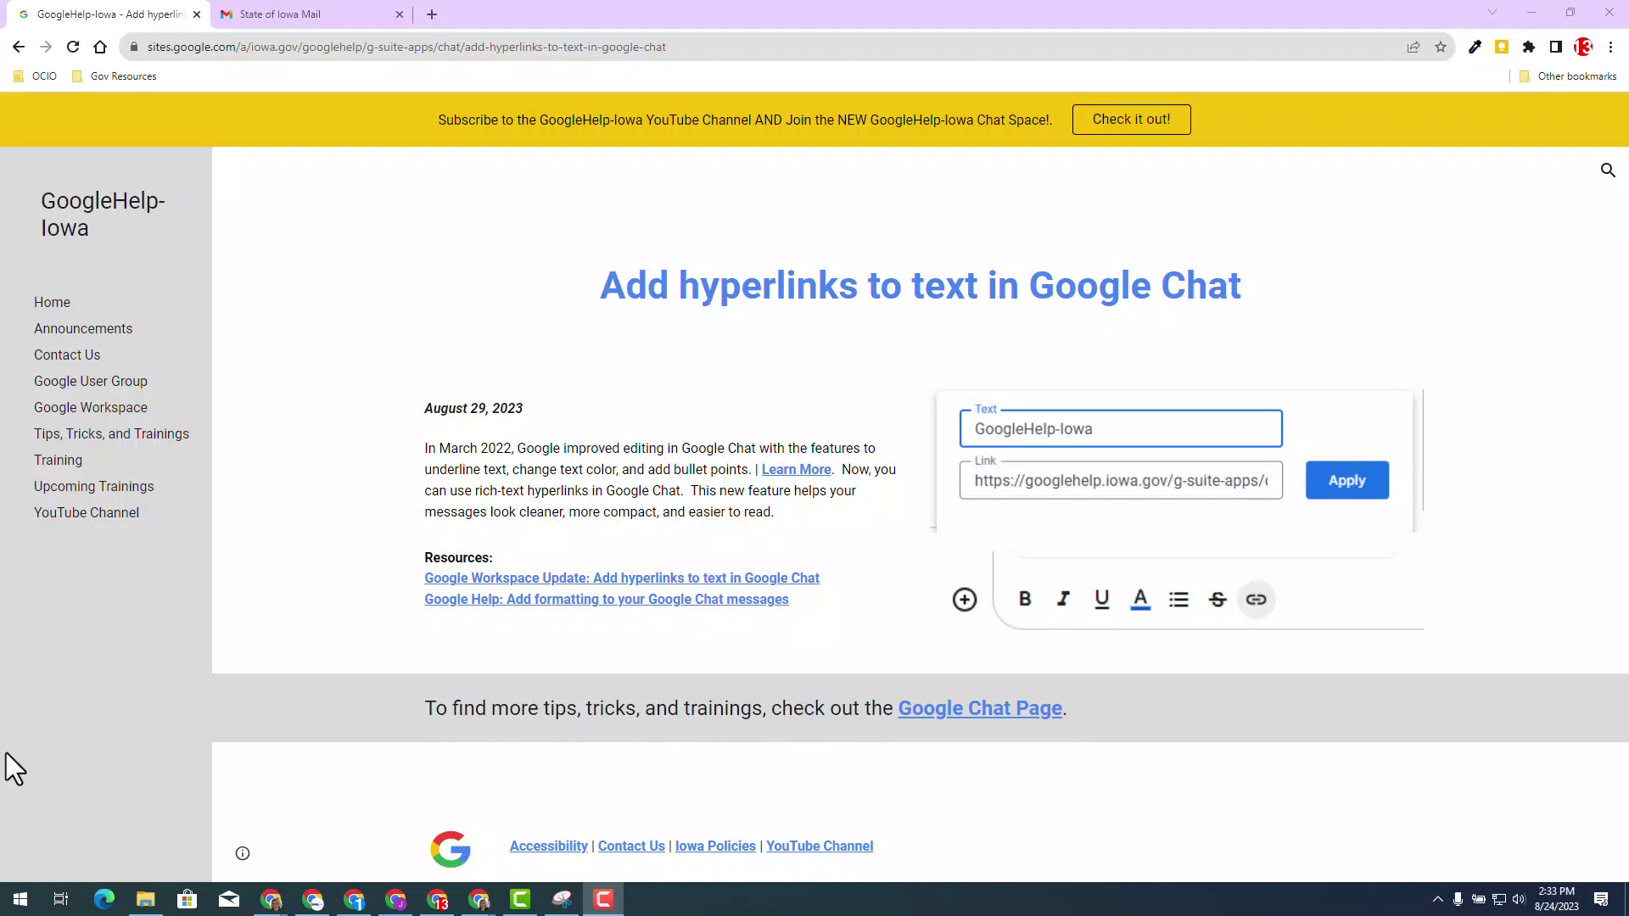
- Leave the Google Sites article and switch to the State of Iowa Mail tab
{"action": "key", "text": "ctrl+Tab"}
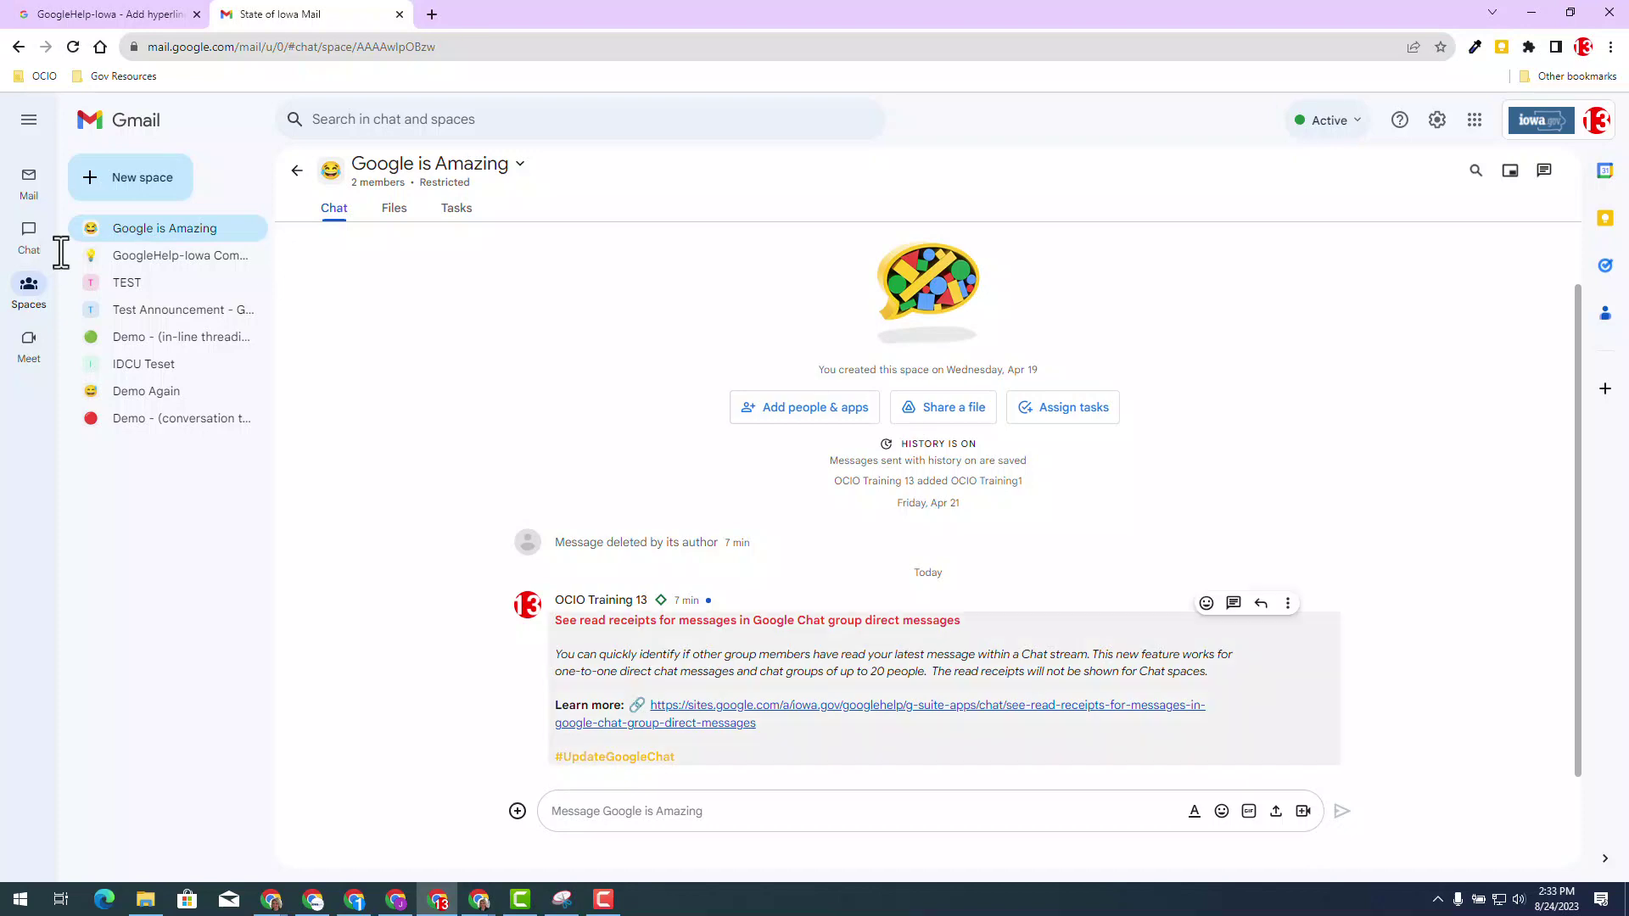
- Copy the read-receipts announcement title and description into the Chat draft
{"action": "mouse_move", "coordinate": [878, 680]}
{"action": "left_click_drag", "start_coordinate": [1215, 676], "coordinate": [556, 623]}
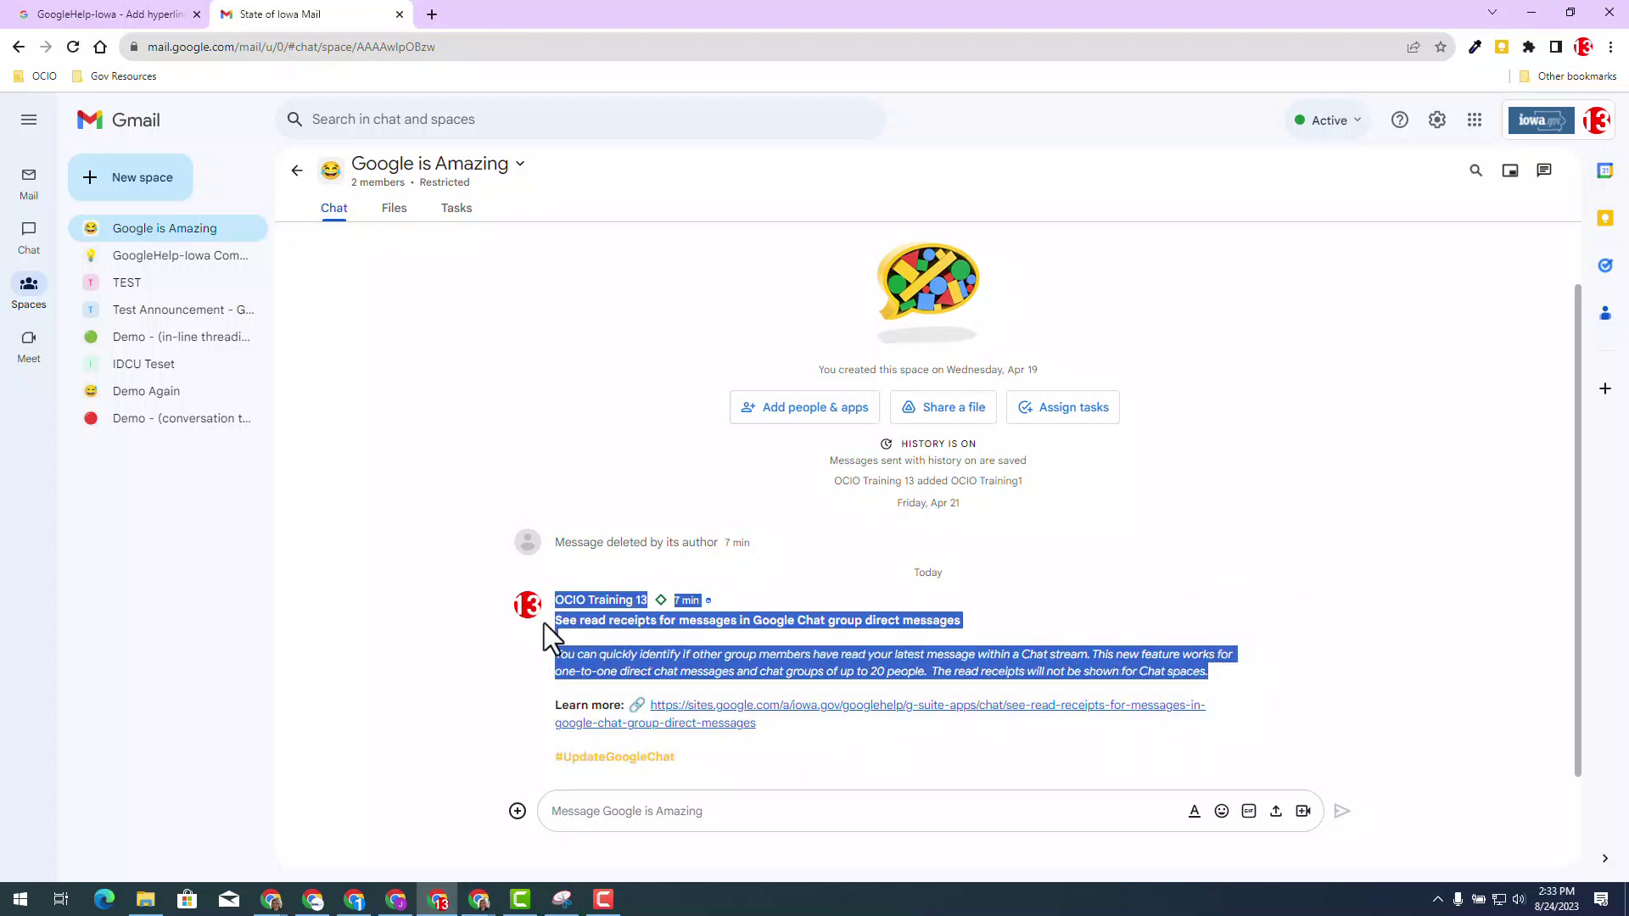
{"action": "right_click", "coordinate": [563, 626]}
{"action": "left_click", "coordinate": [598, 641]}
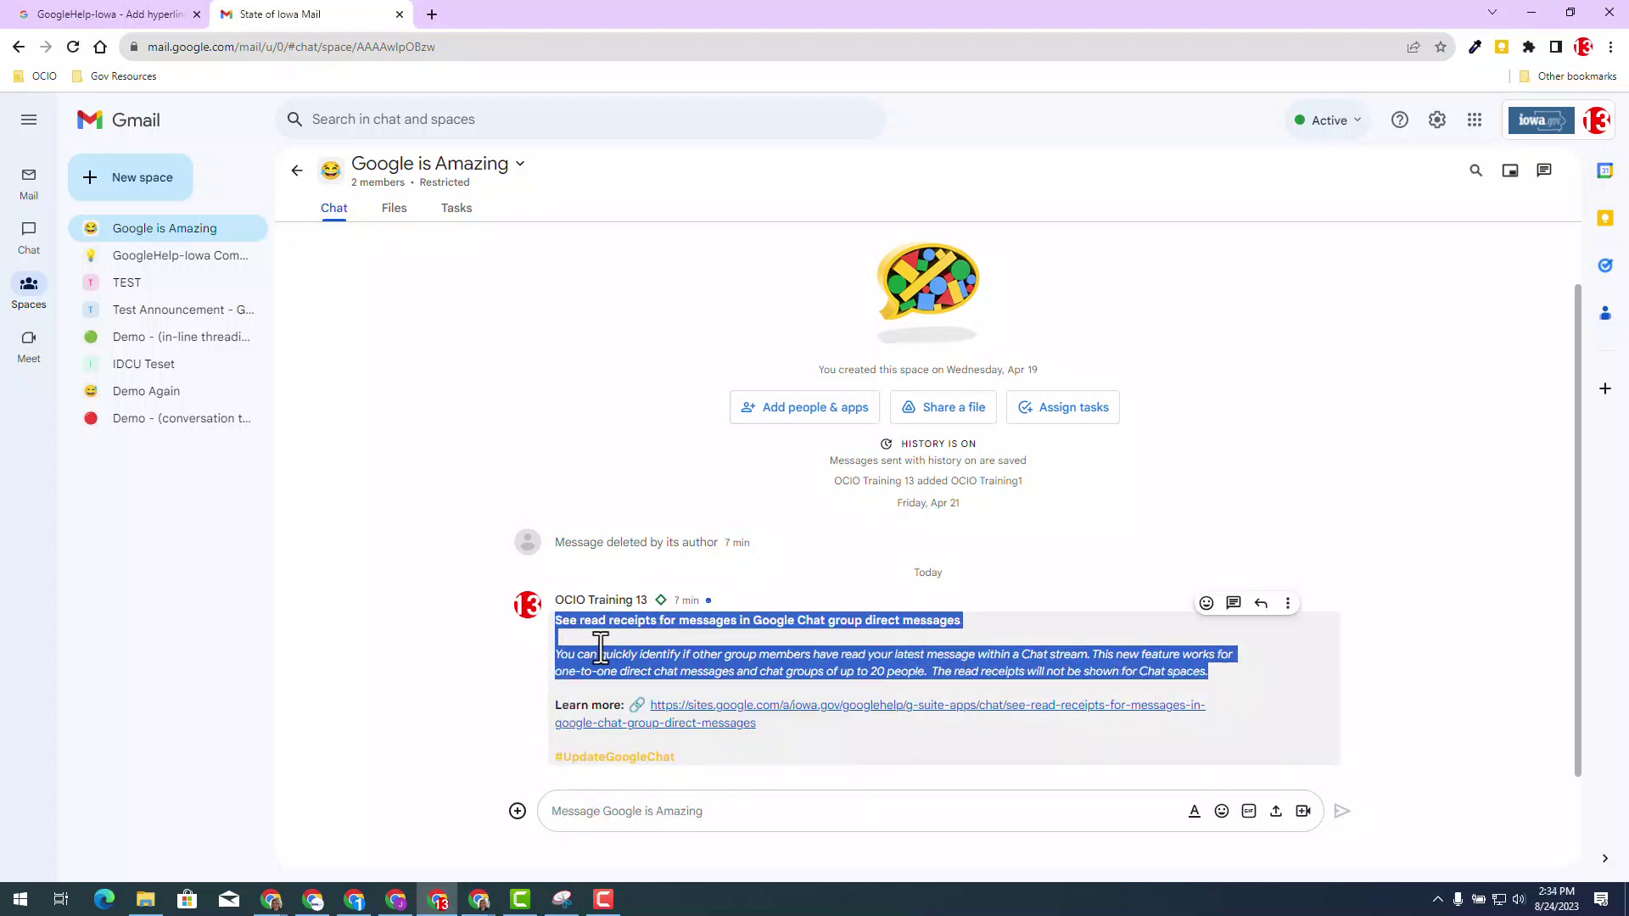
{"action": "left_click", "coordinate": [582, 815]}
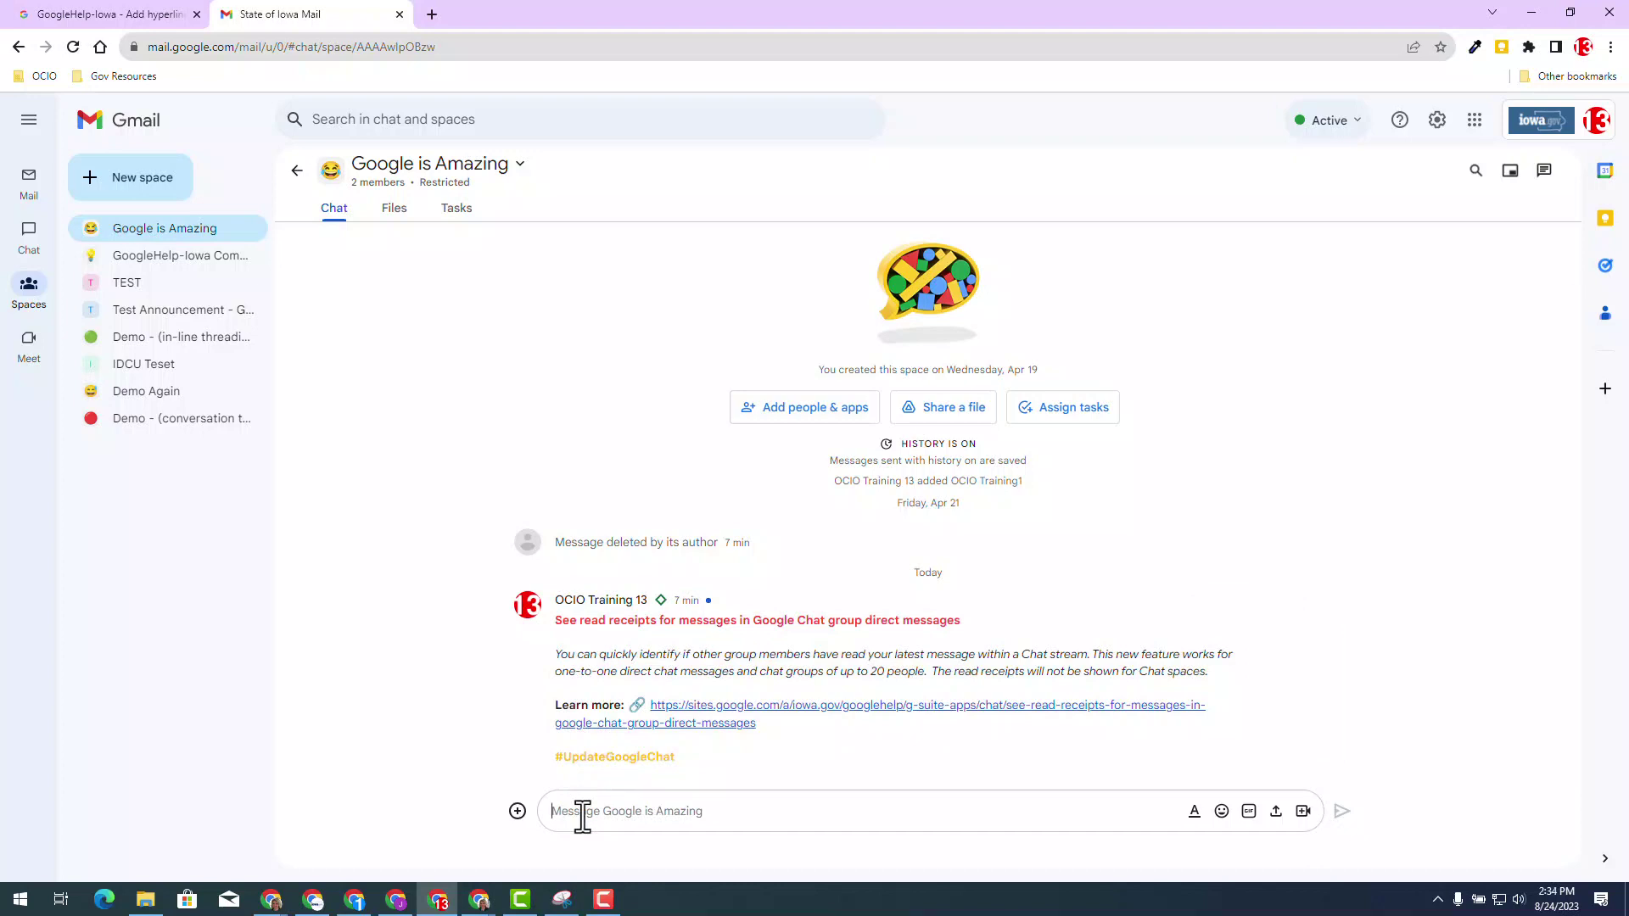
{"action": "right_click", "coordinate": [563, 811]}
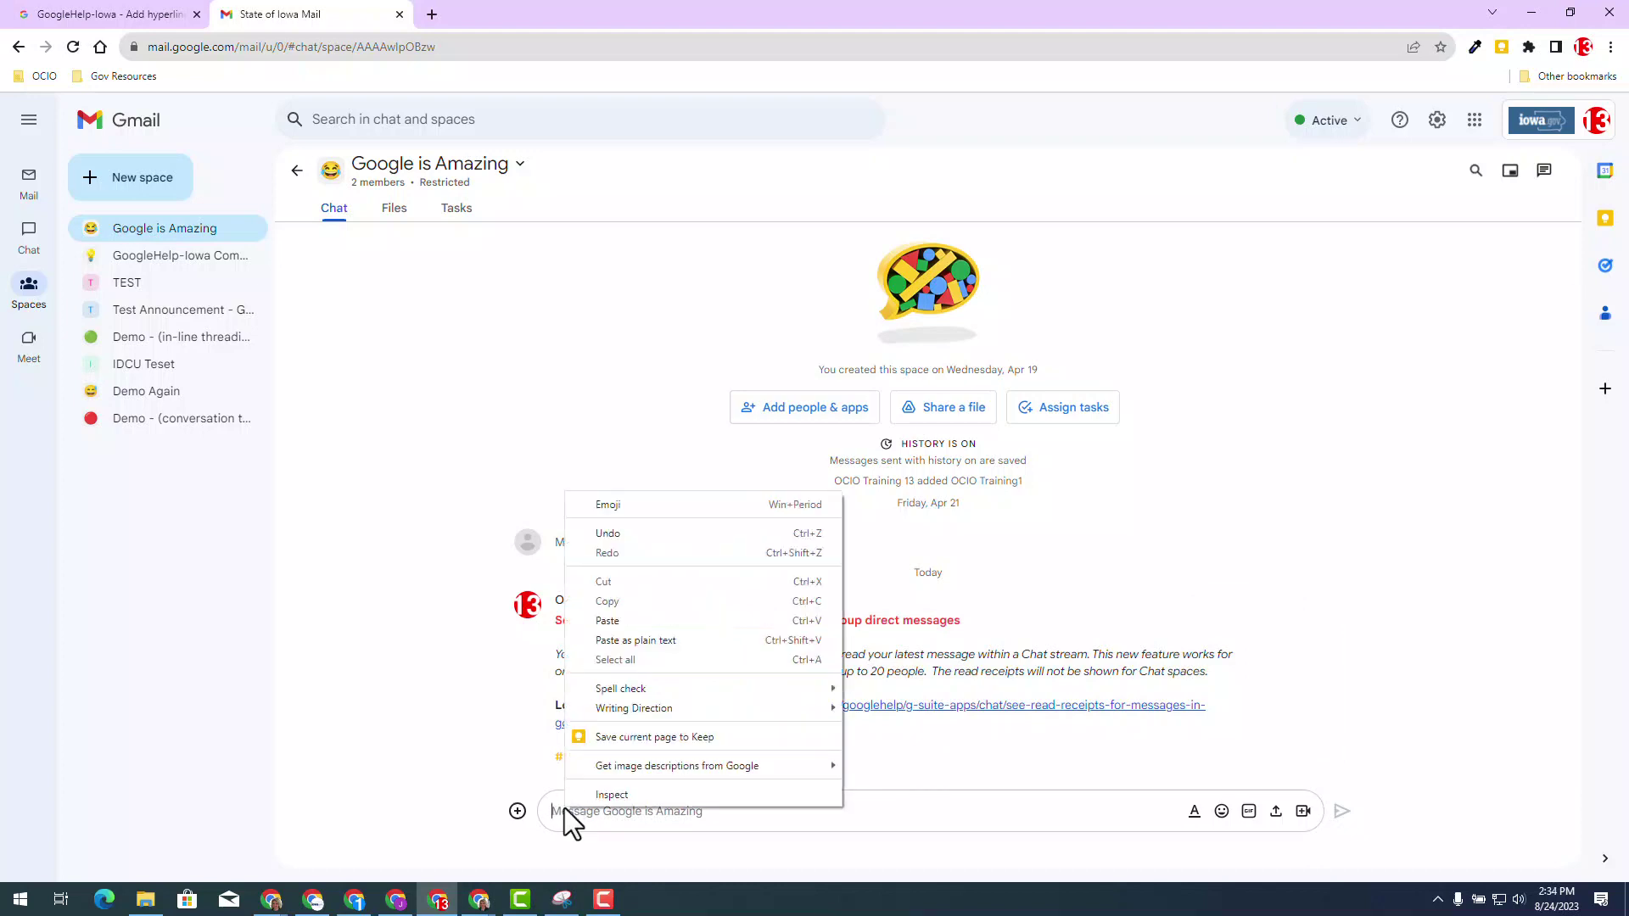
{"action": "left_click", "coordinate": [622, 625]}
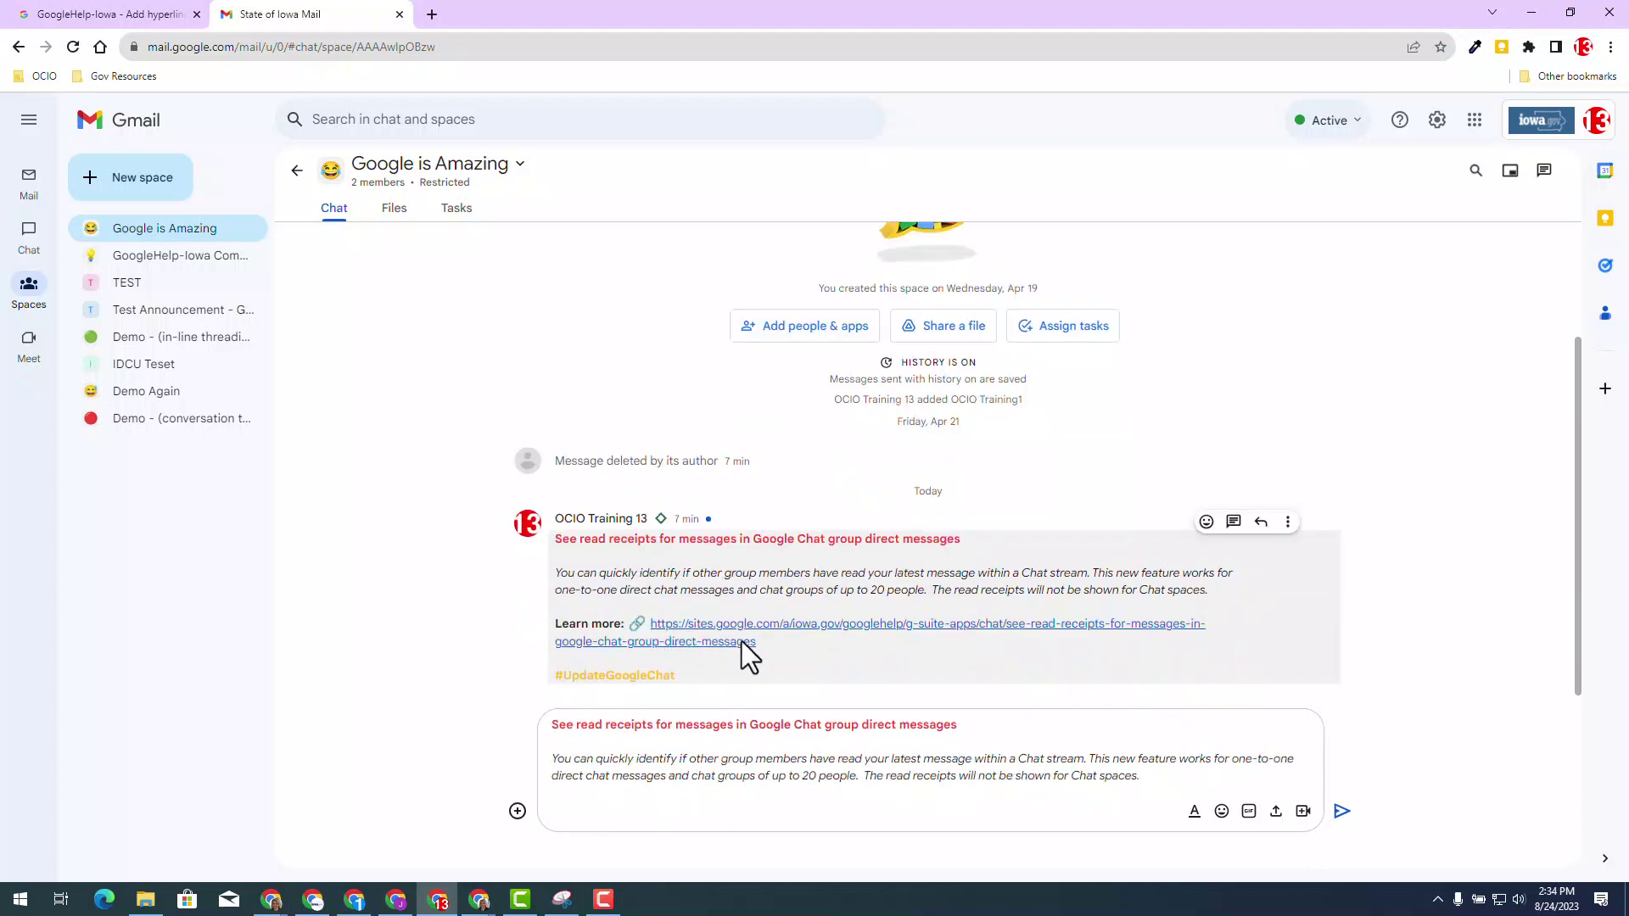
- Paste the full article URL on a new line below the description
{"action": "left_click_drag", "start_coordinate": [771, 646], "coordinate": [650, 624]}
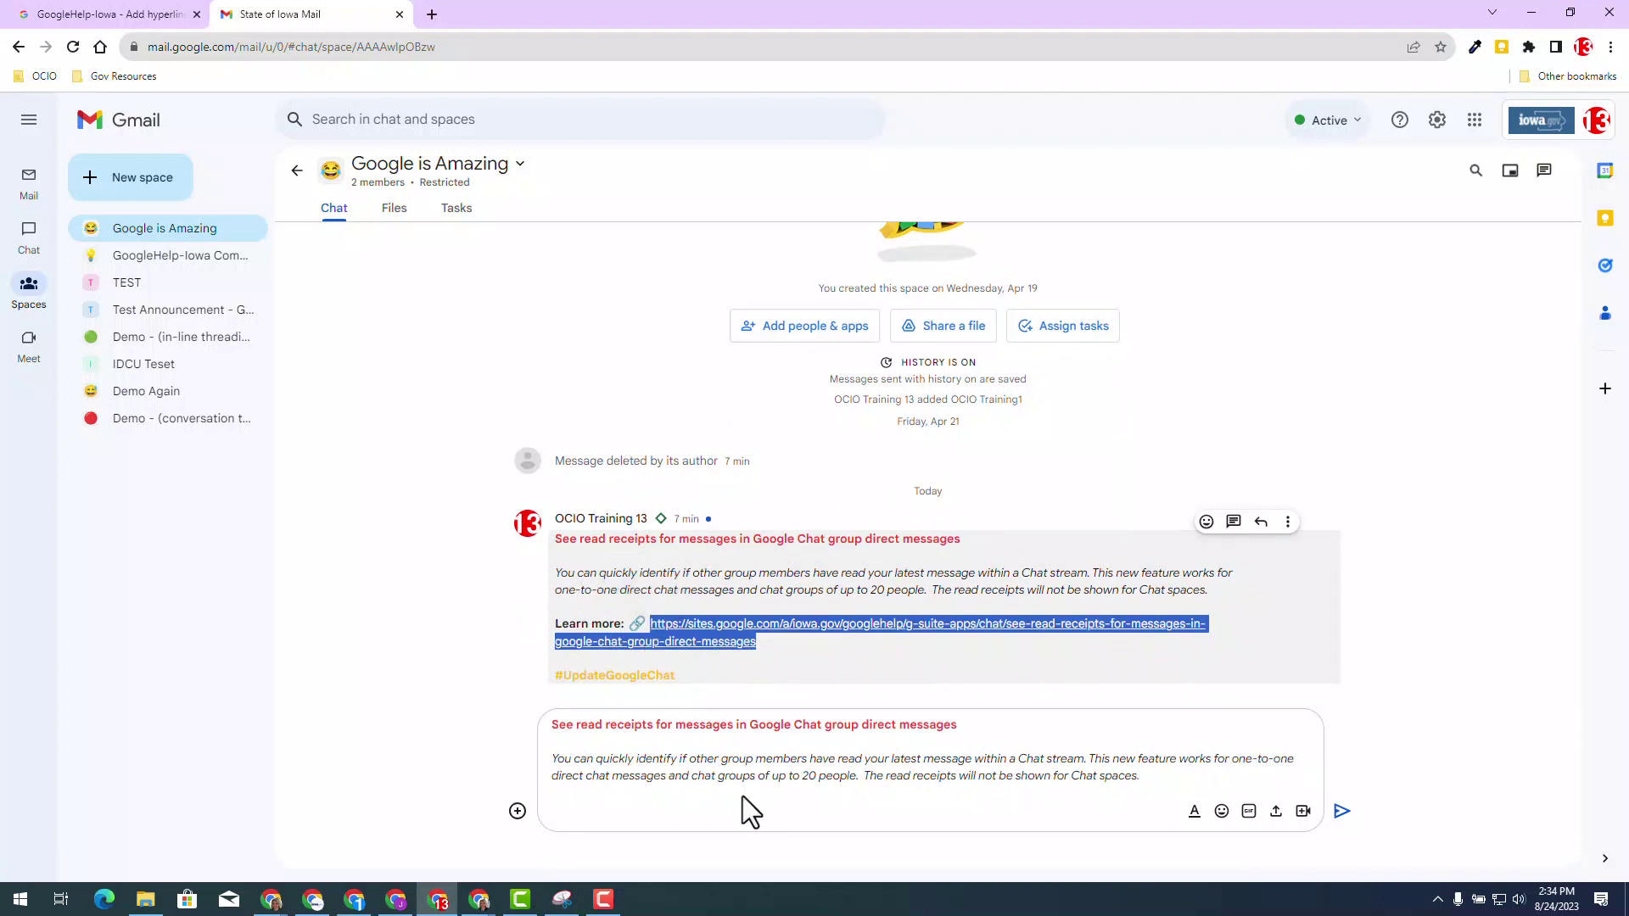
{"action": "left_click", "coordinate": [1149, 778]}
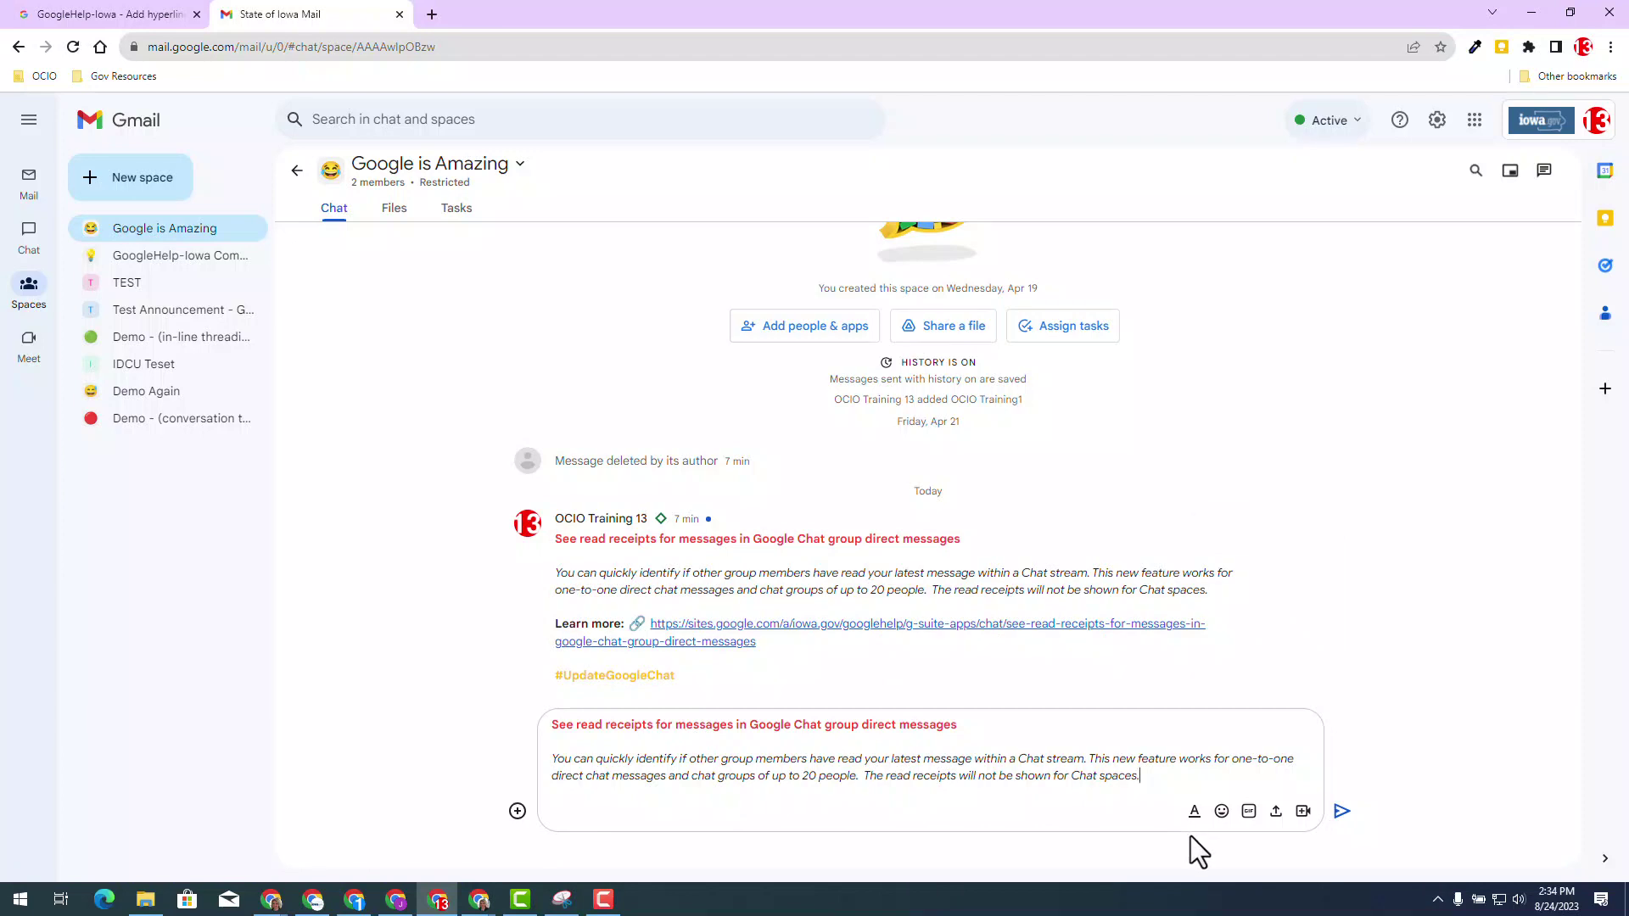
{"action": "key", "text": "shift+Return"}
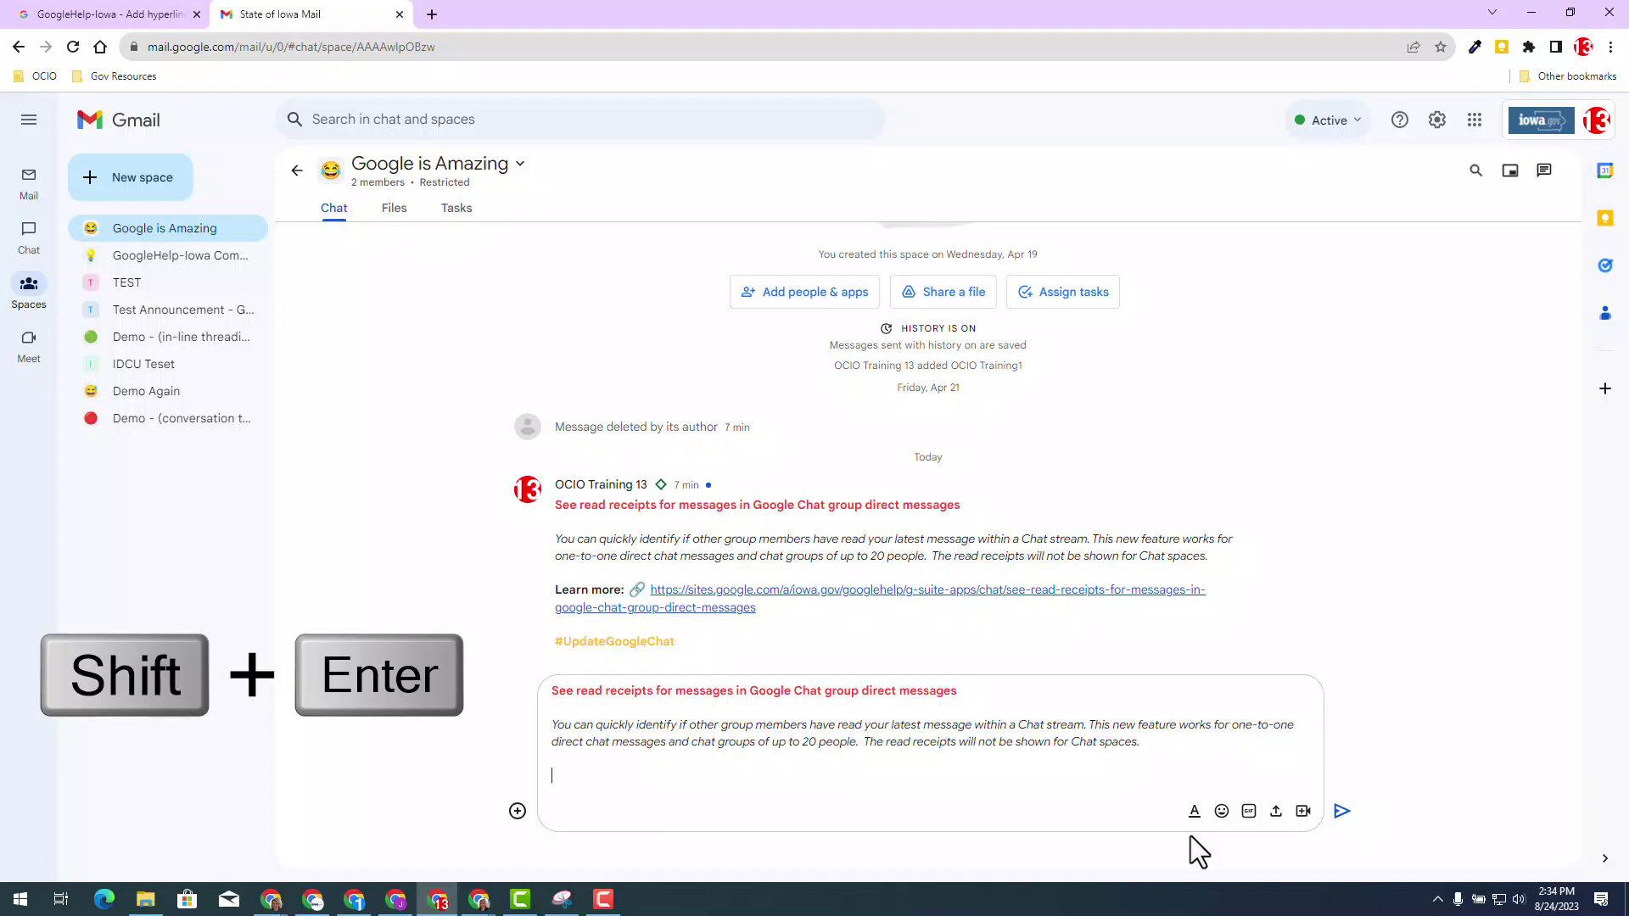
{"action": "key", "text": "ctrl+v"}
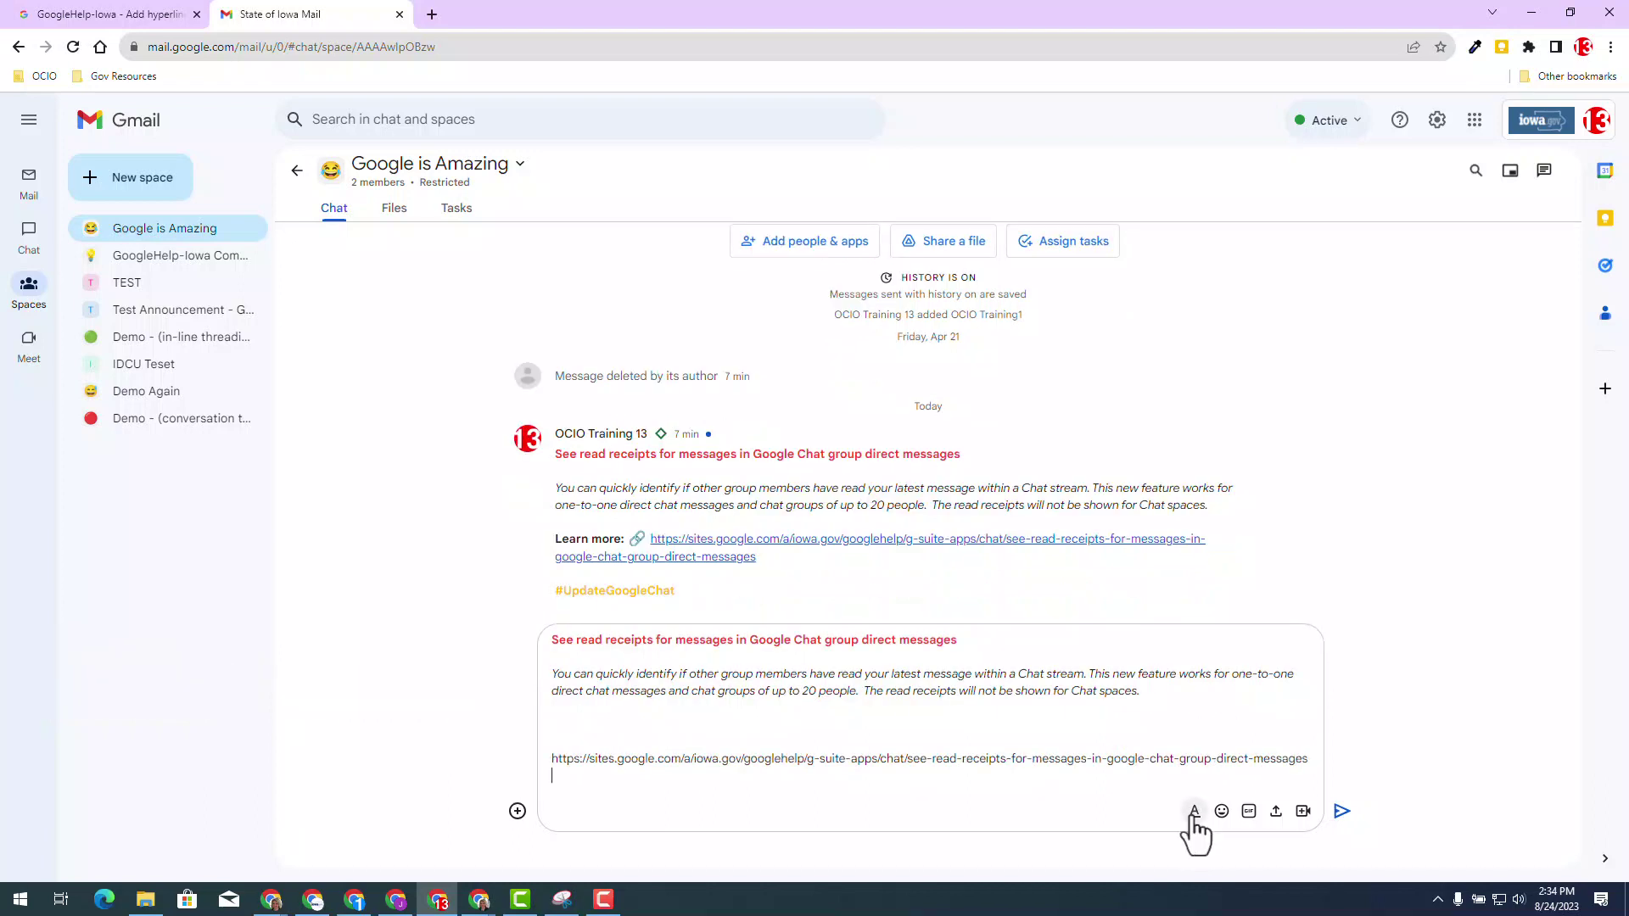
- Select the pasted URL line and open its link editor with display text GoogleHelp-Iowa
{"action": "left_click", "coordinate": [1194, 815]}
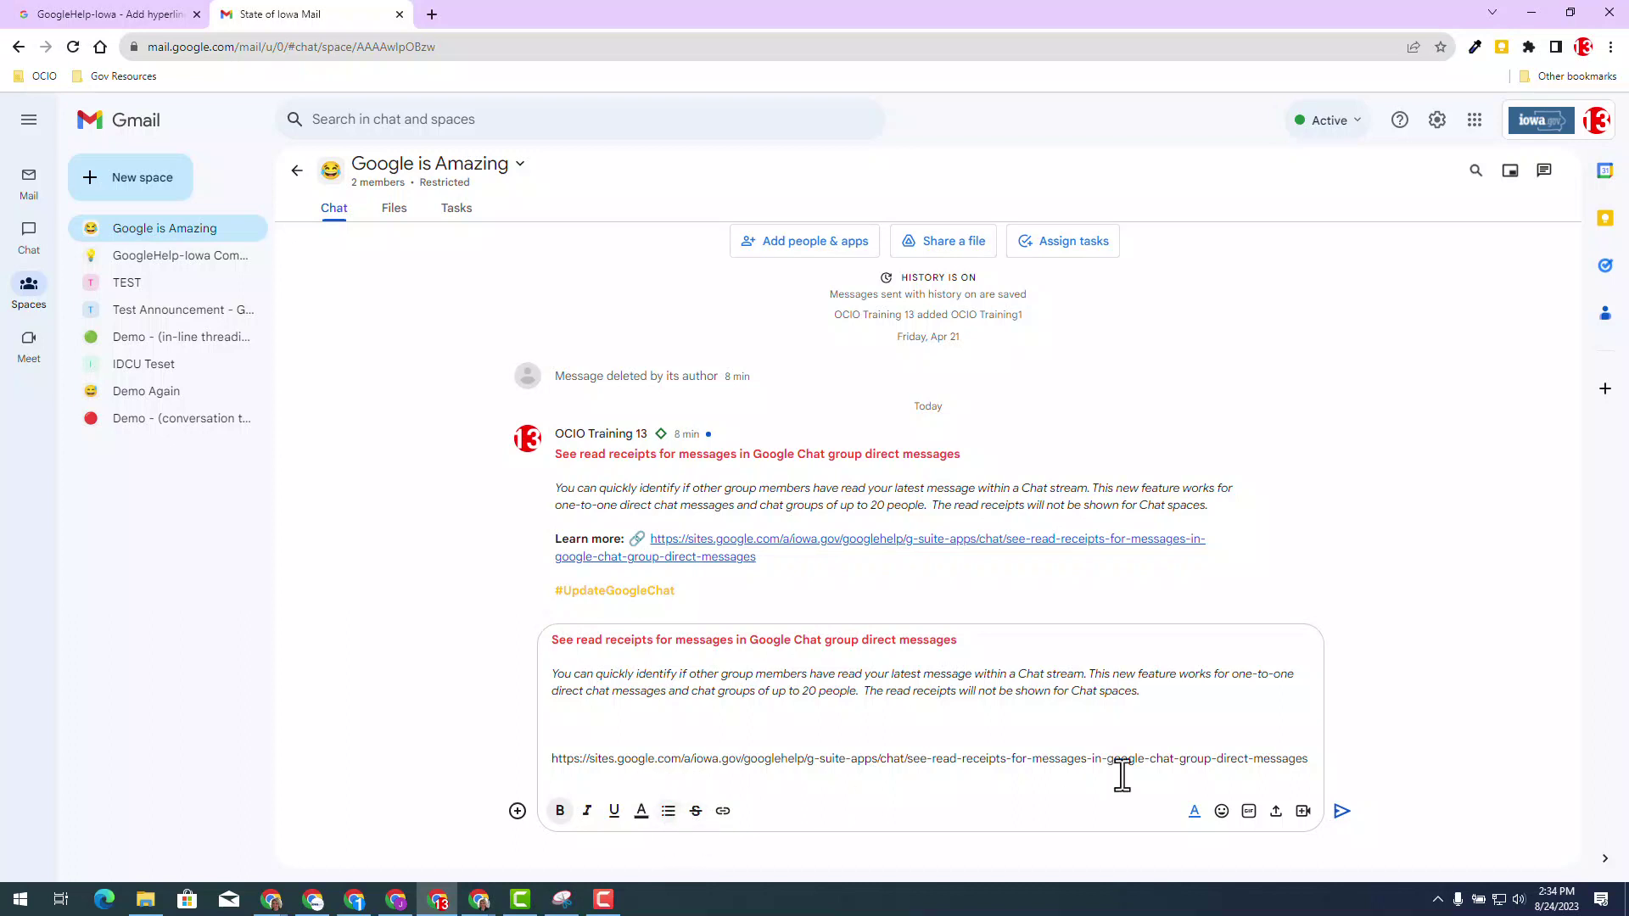
{"action": "left_click_drag", "start_coordinate": [1308, 759], "coordinate": [935, 761]}
{"action": "triple_click", "coordinate": [550, 759]}
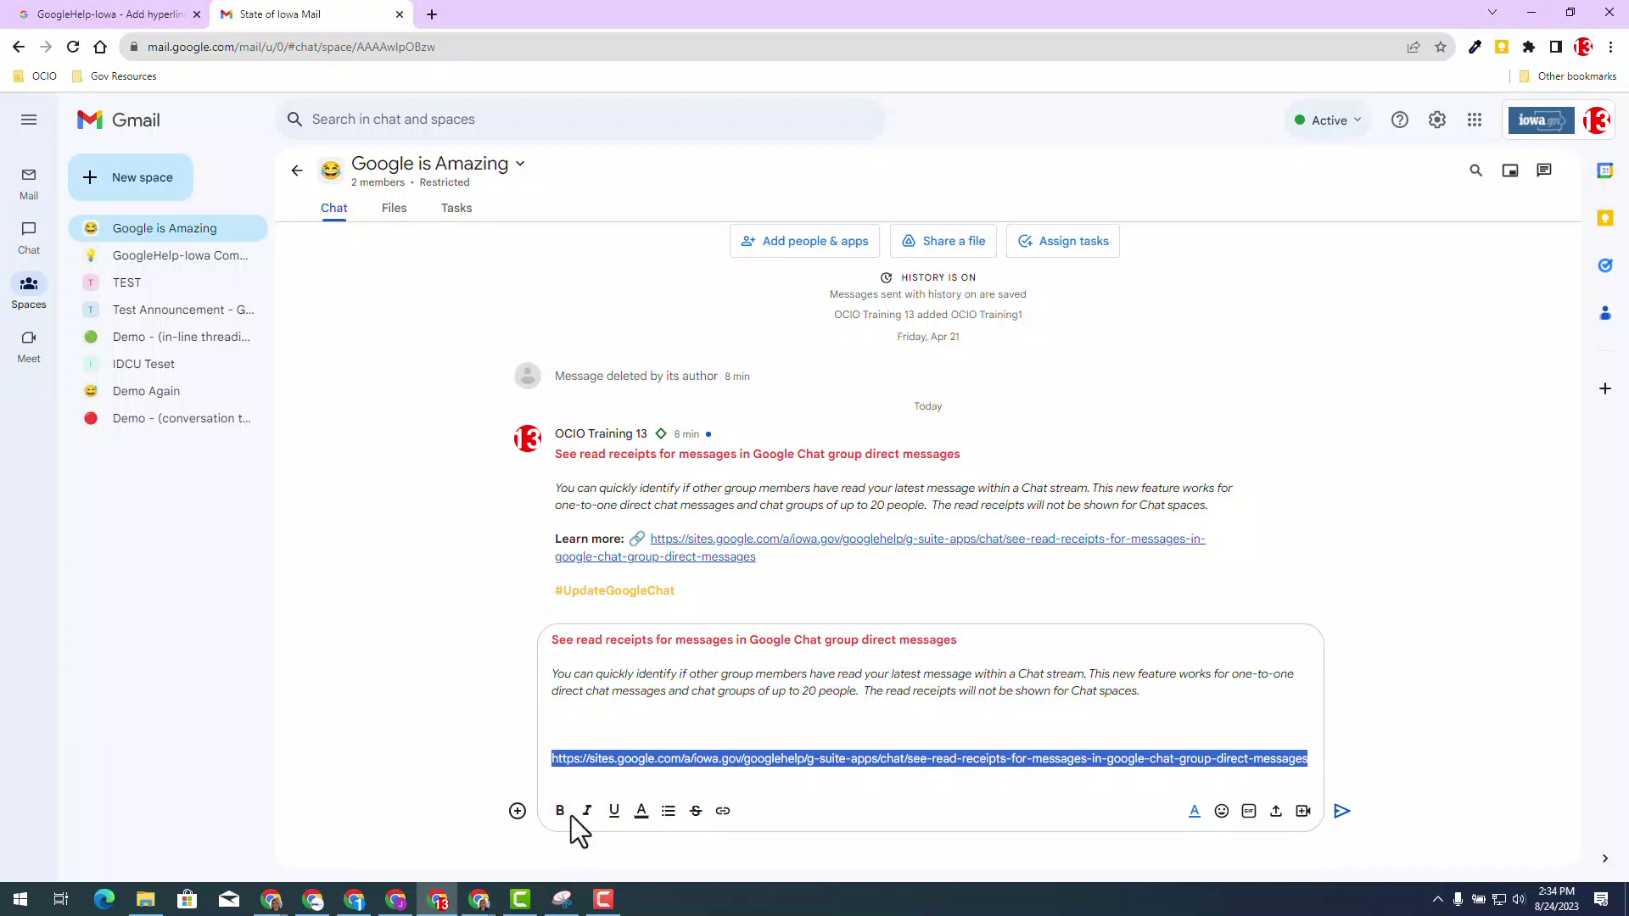
{"action": "key", "text": "ctrl+k"}
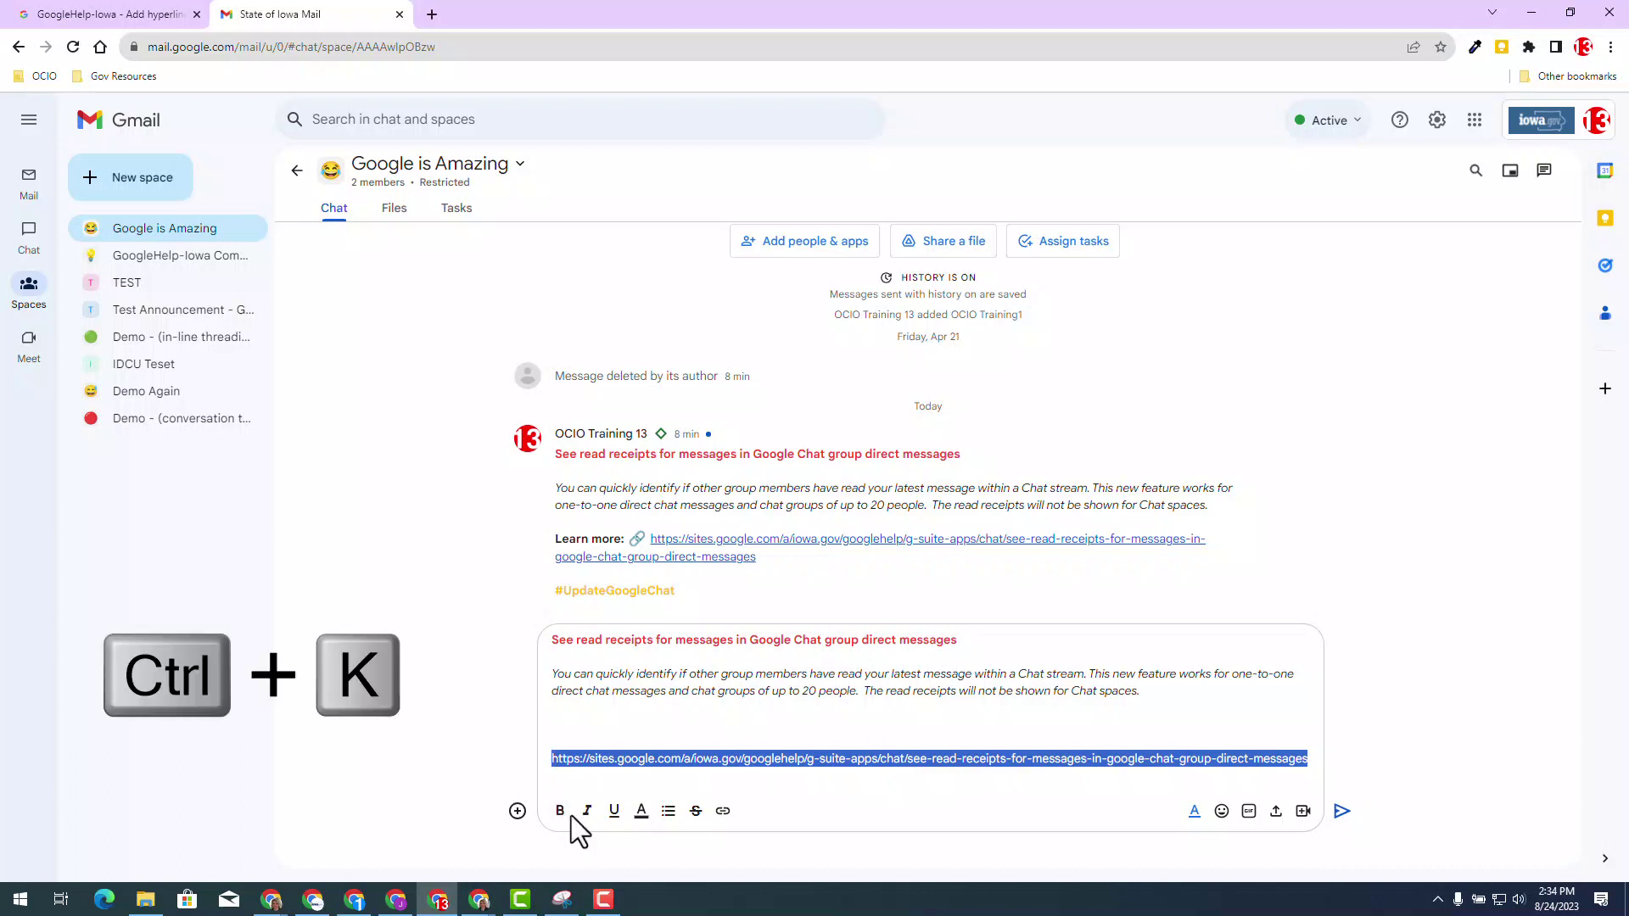
{"action": "key", "text": "ctrl+k"}
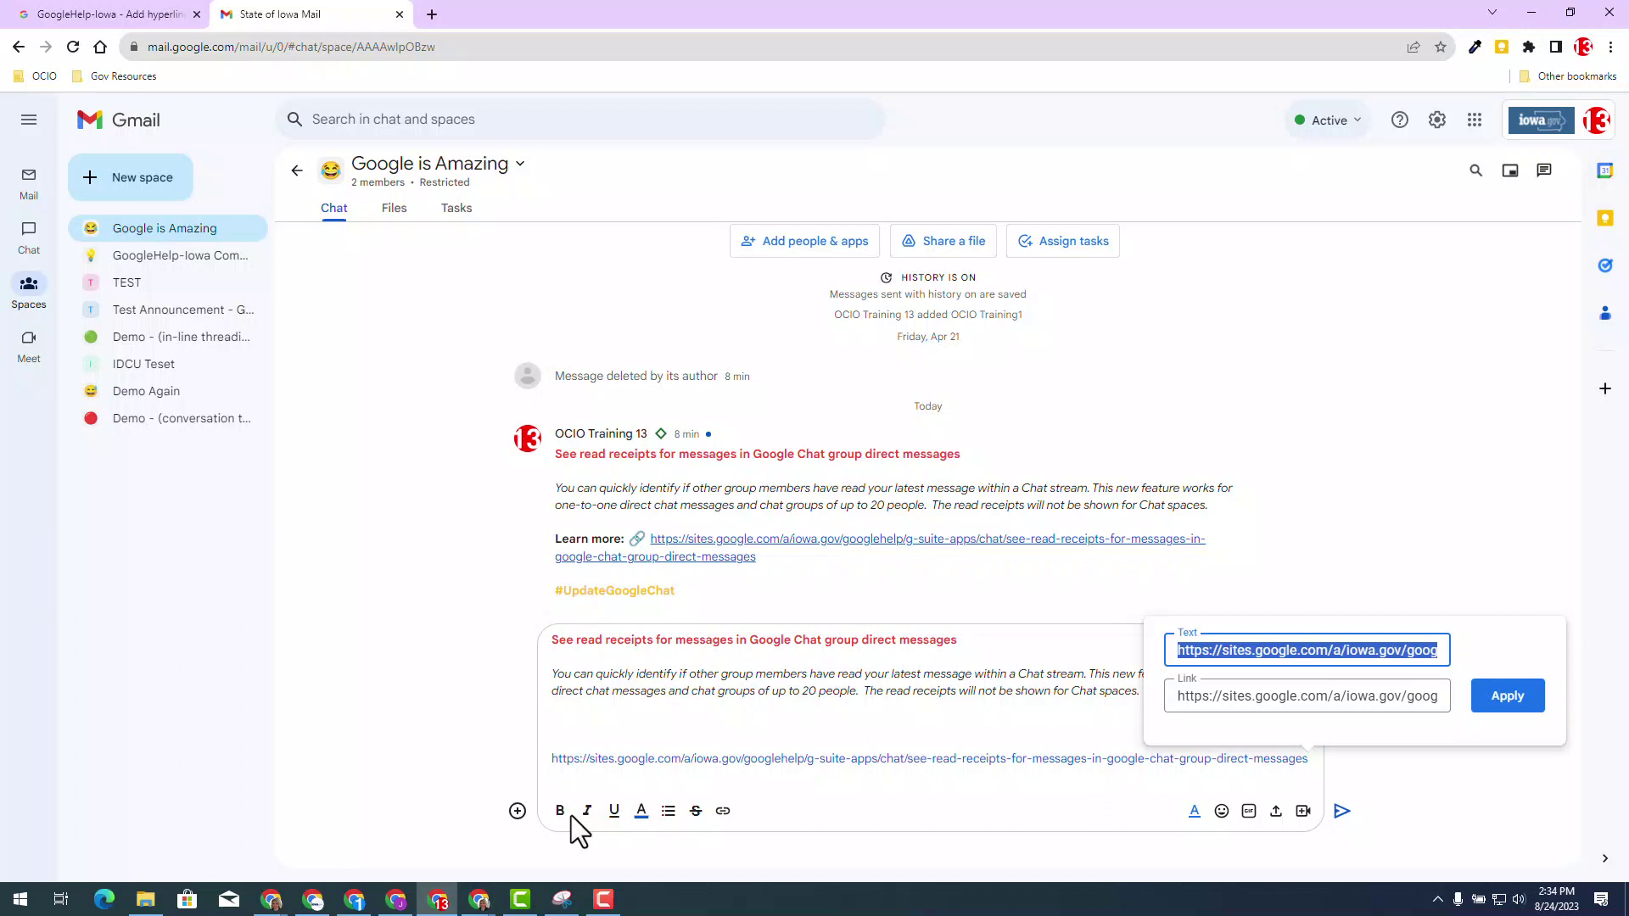
{"action": "type", "text": "GoogleH"}
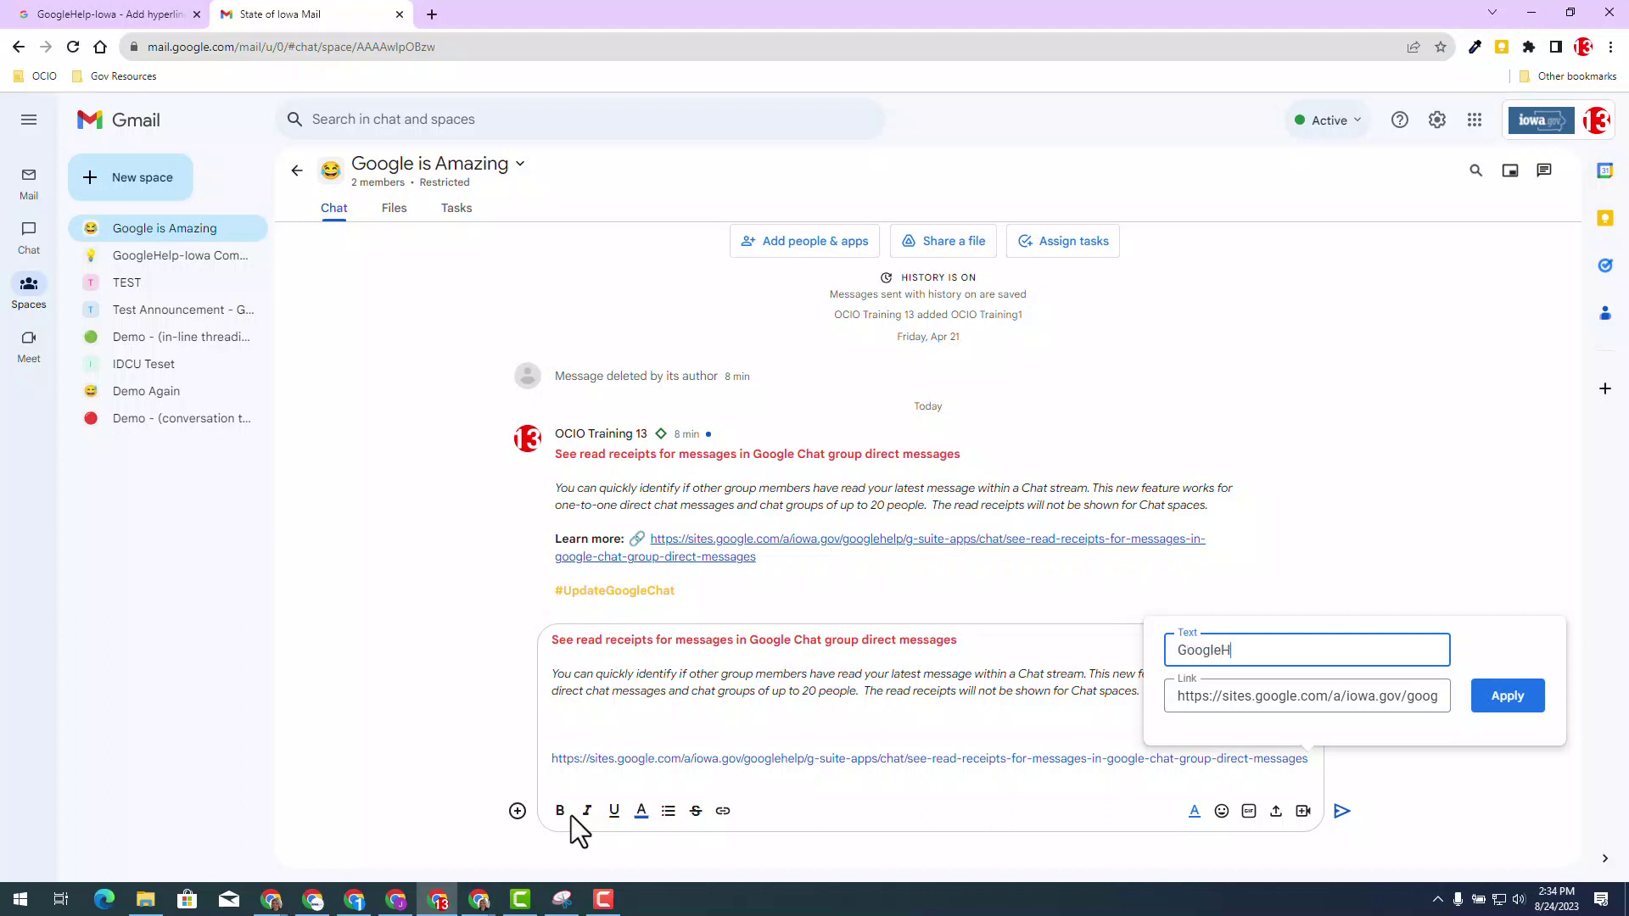
{"action": "type", "text": "elp-Iowa"}
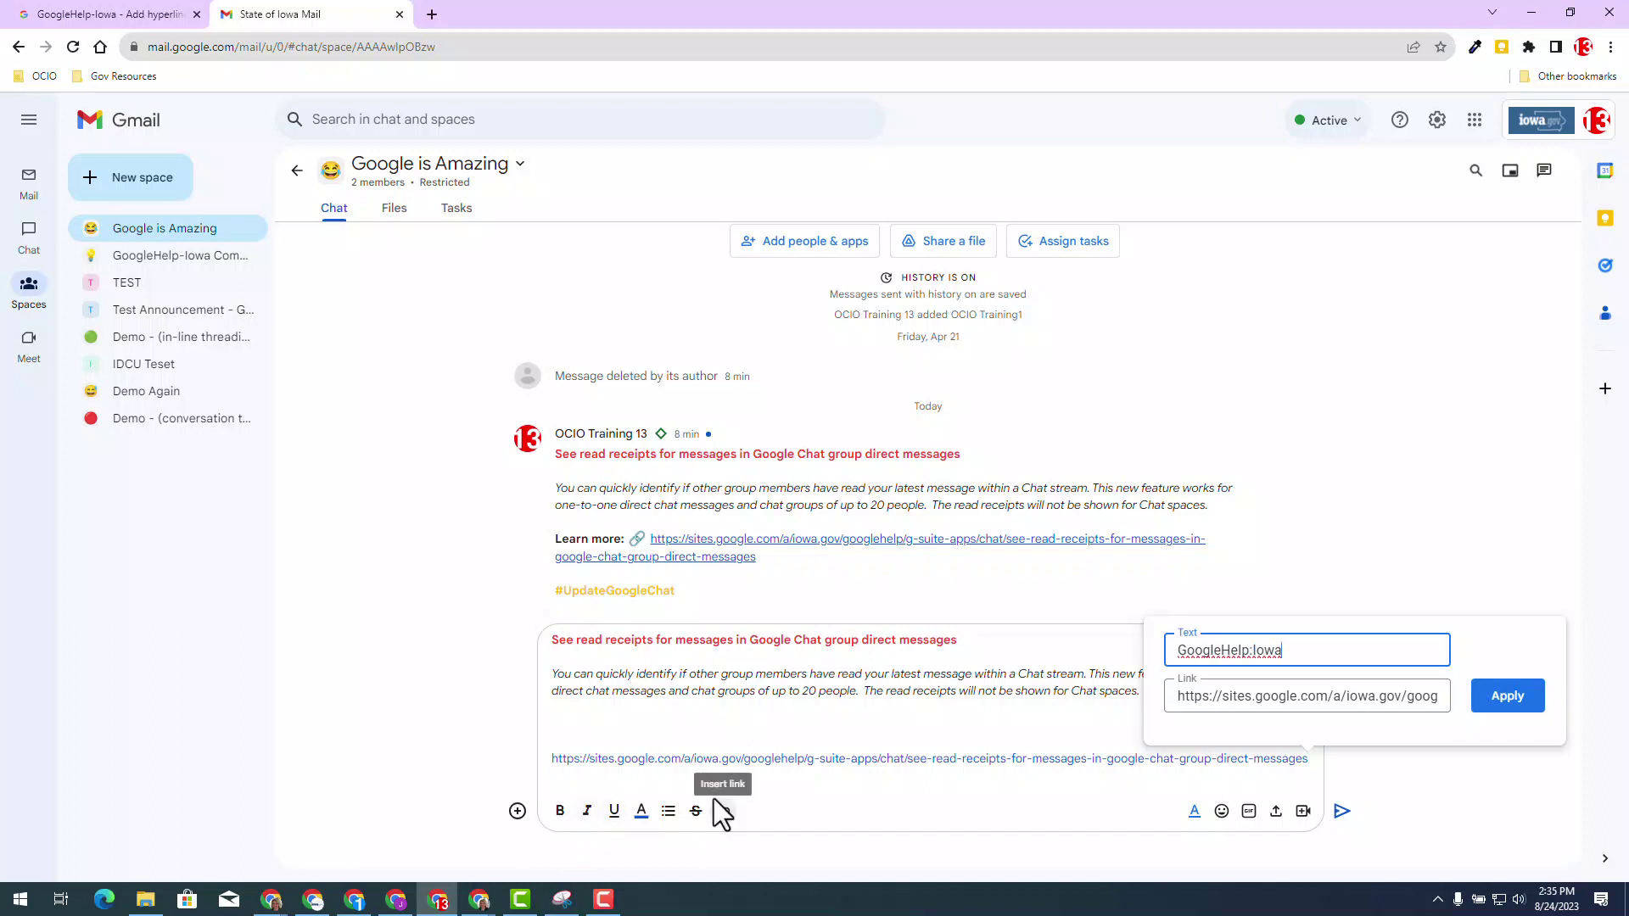
- Apply the GoogleHelp-Iowa link, delete the two blank lines above it, and send
{"action": "left_click", "coordinate": [1507, 698]}
{"action": "mouse_move", "coordinate": [597, 758]}
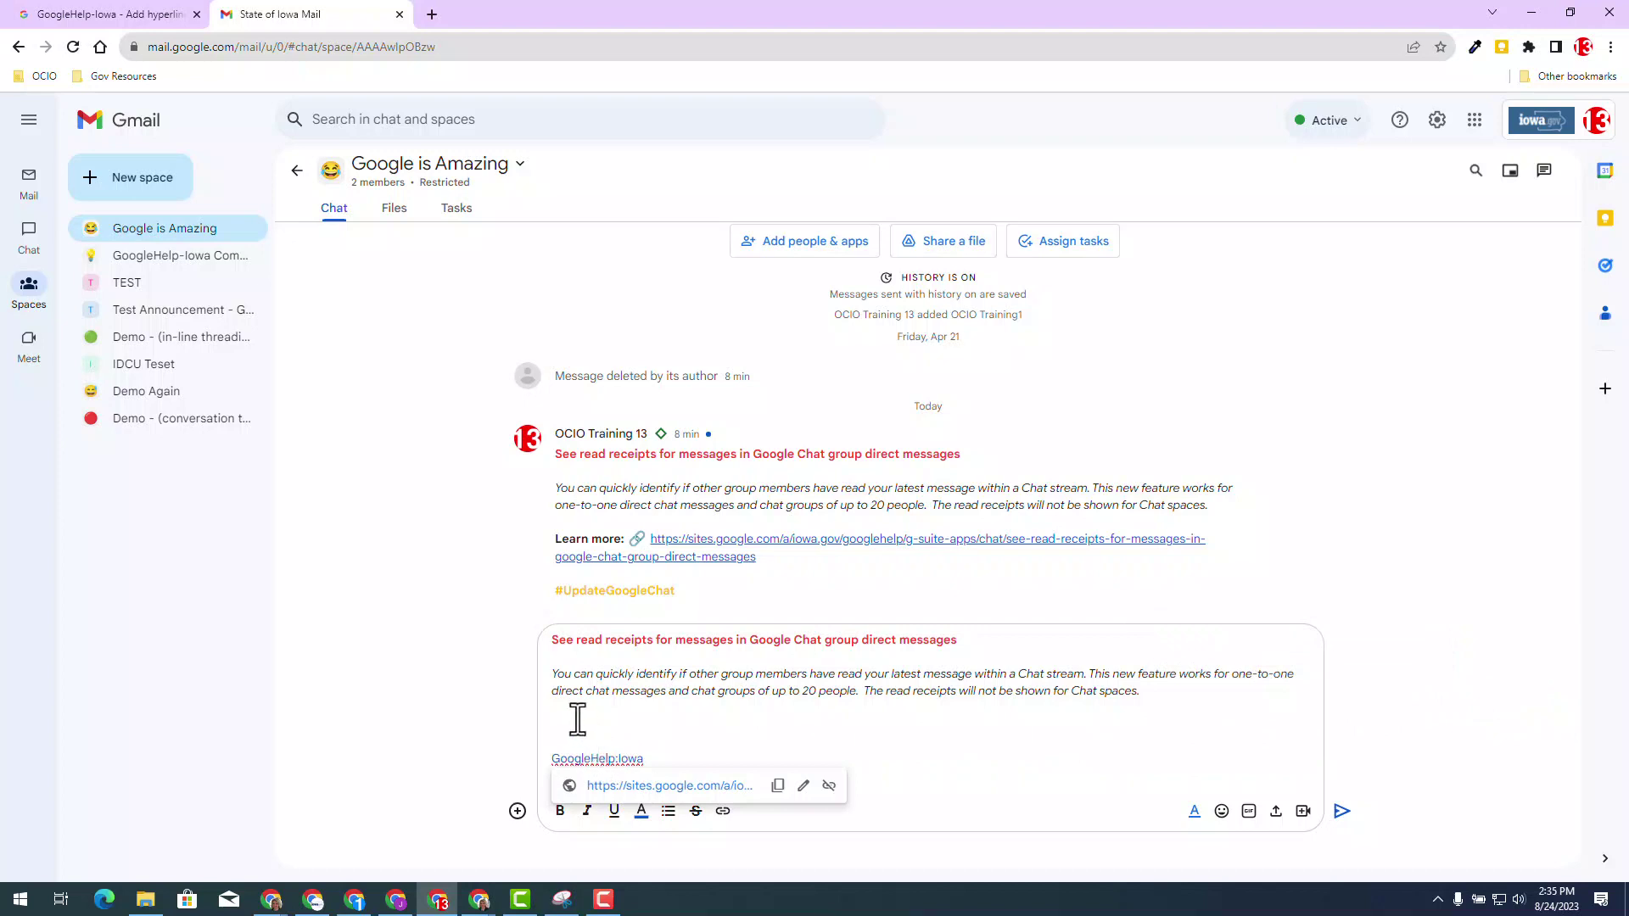
{"action": "left_click", "coordinate": [583, 723]}
{"action": "key", "text": "Delete"}
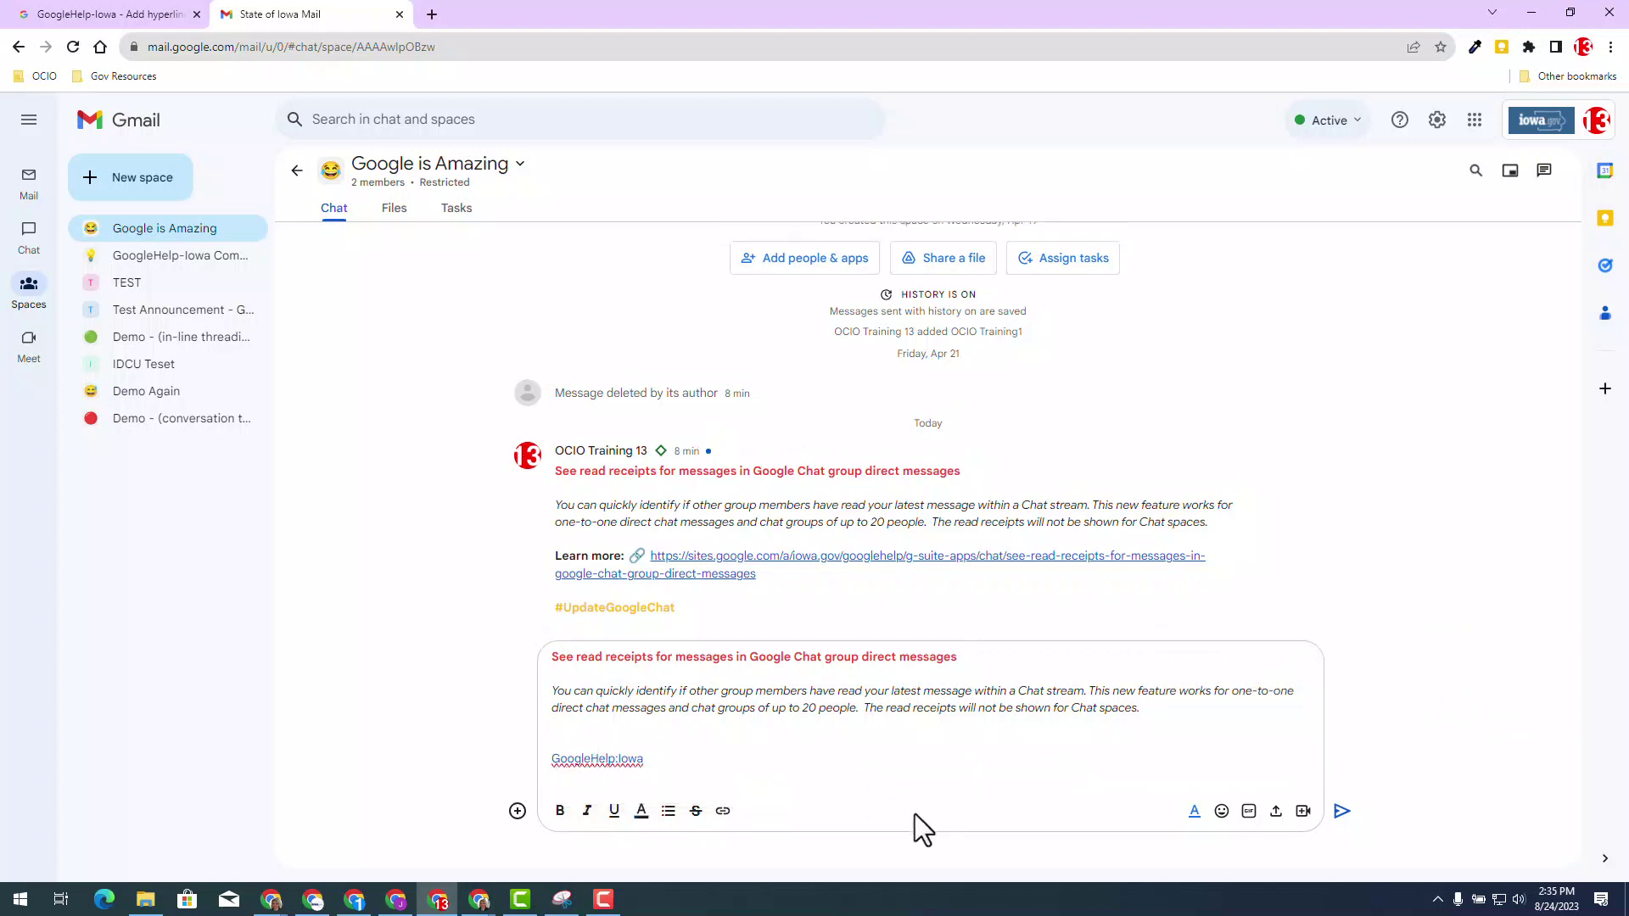
{"action": "key", "text": "Delete"}
{"action": "left_click", "coordinate": [920, 743]}
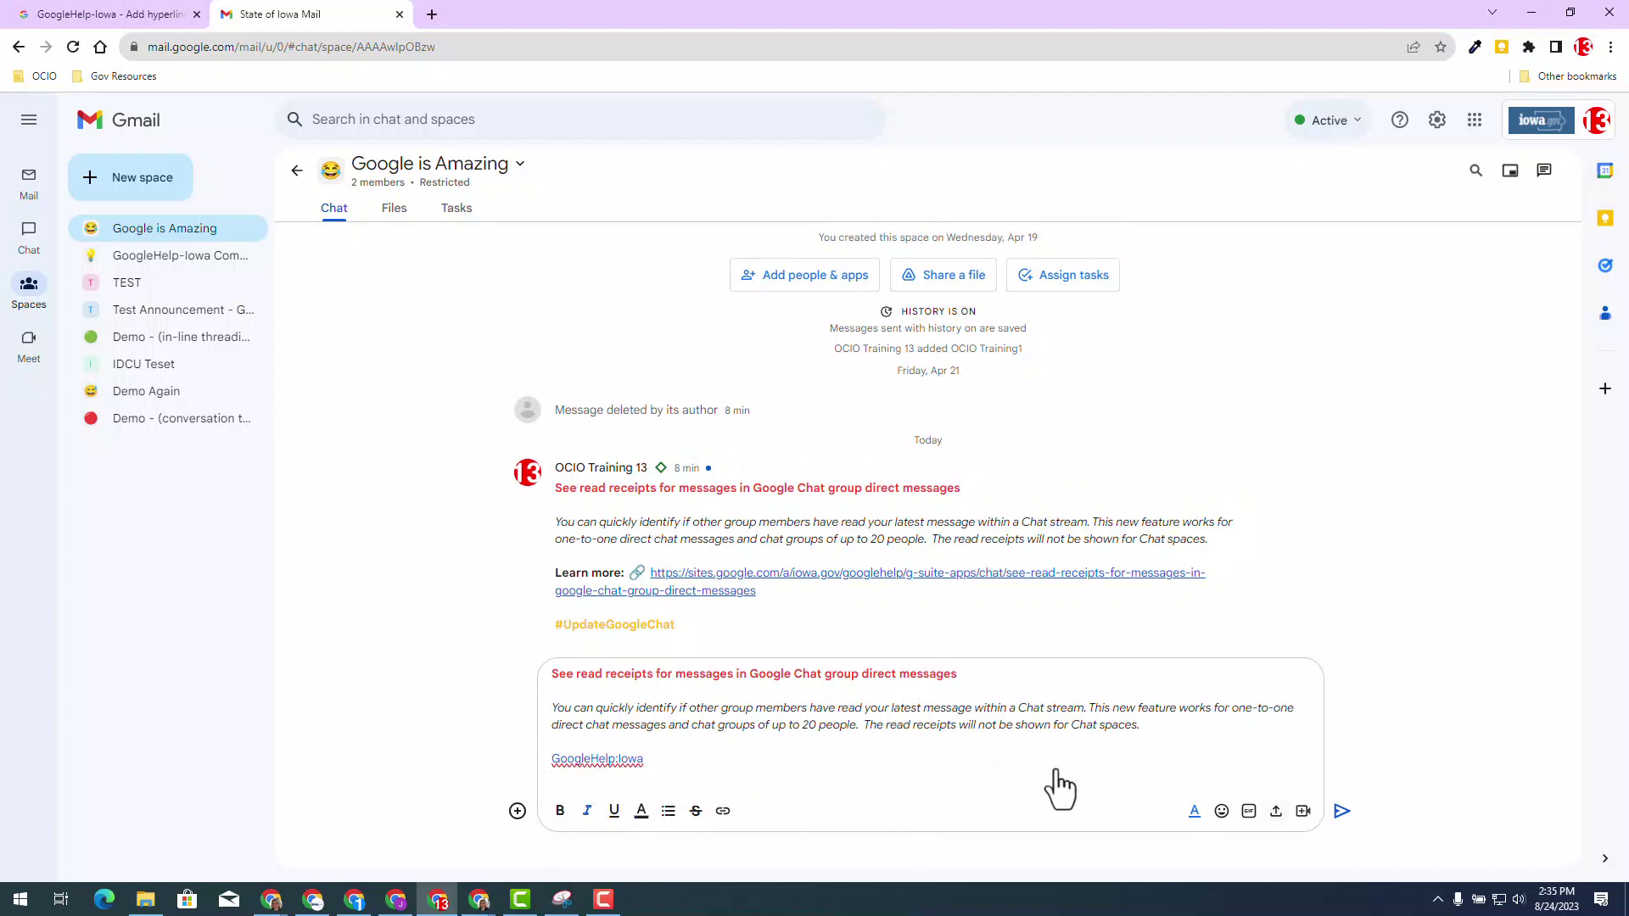
{"action": "left_click", "coordinate": [1342, 811]}
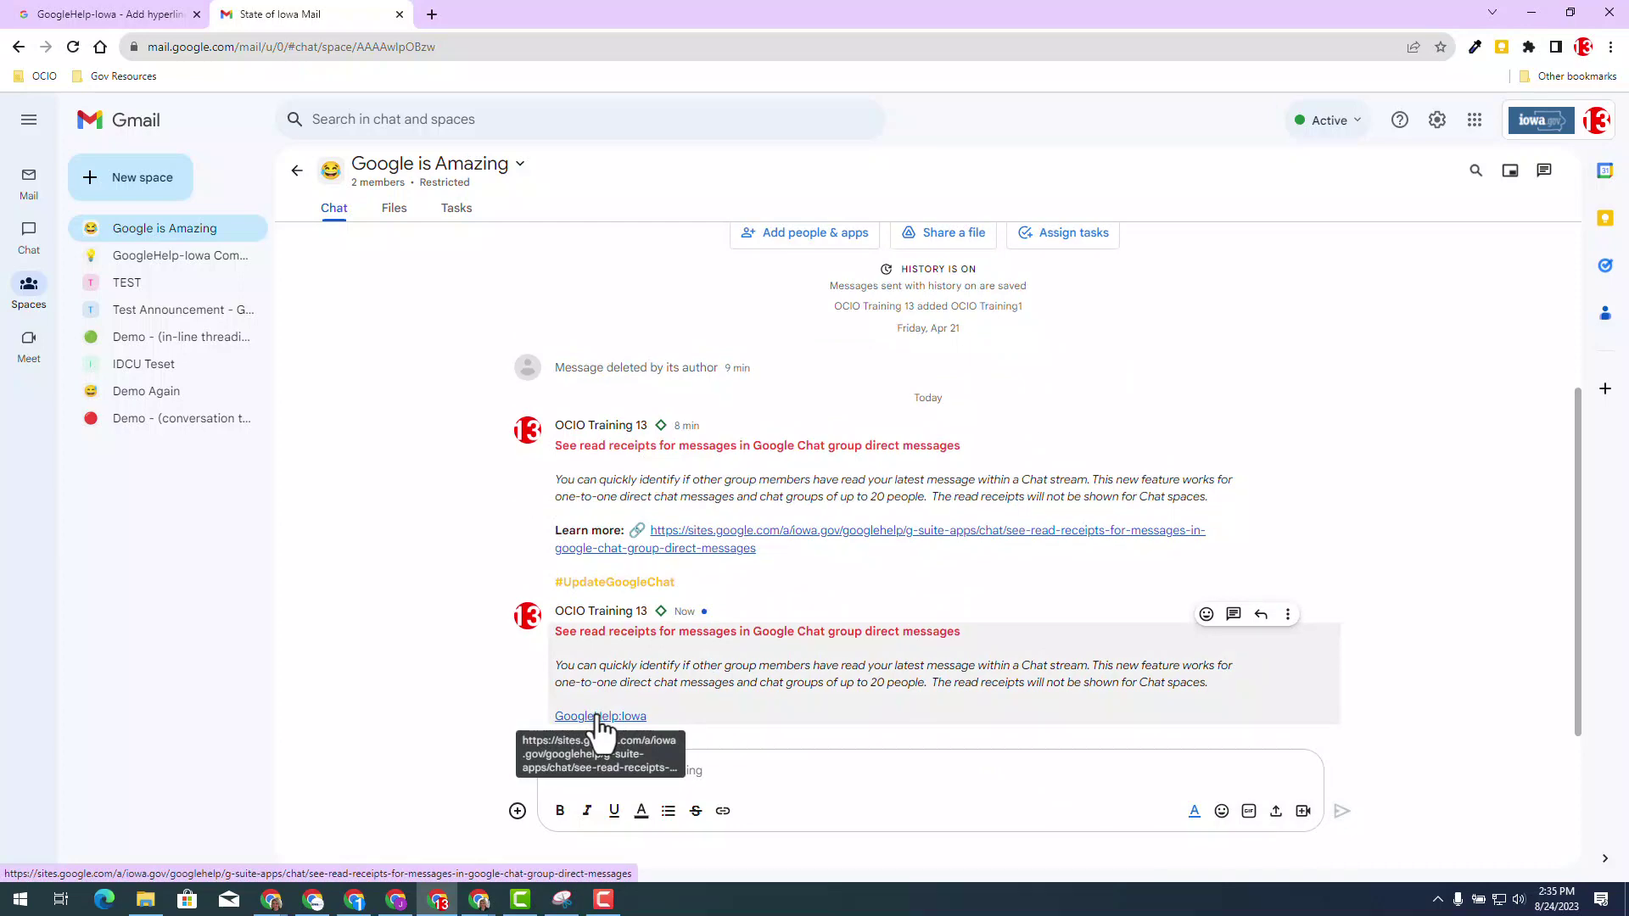
- Open the GoogleHelp-Iowa link from the sent message in a new tab
{"action": "left_click", "coordinate": [600, 720]}
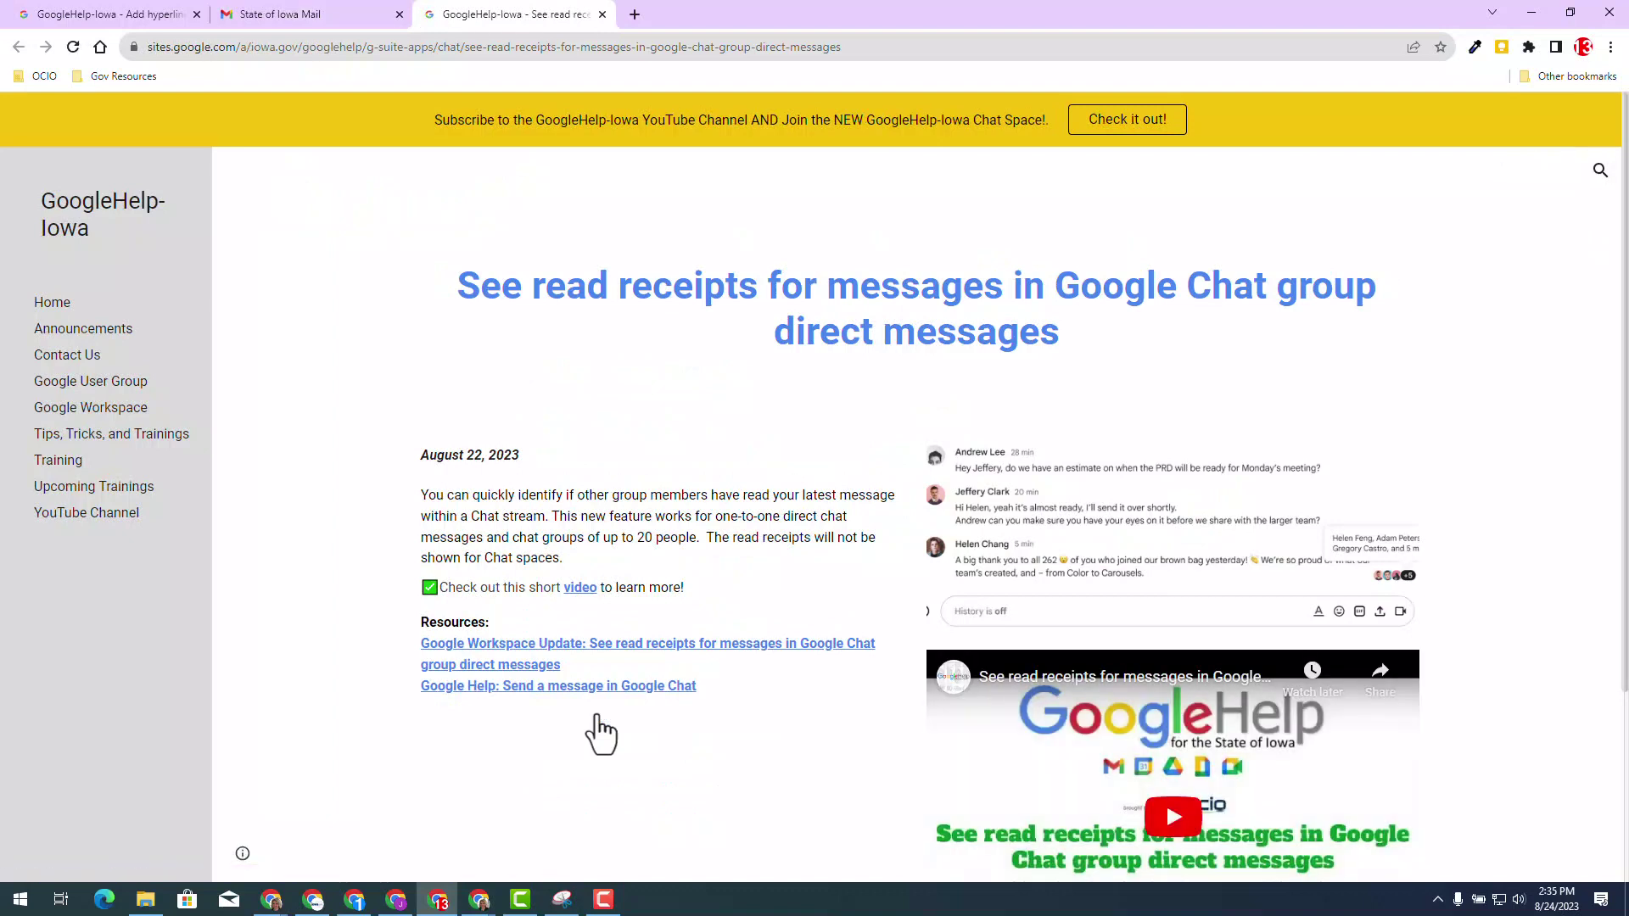